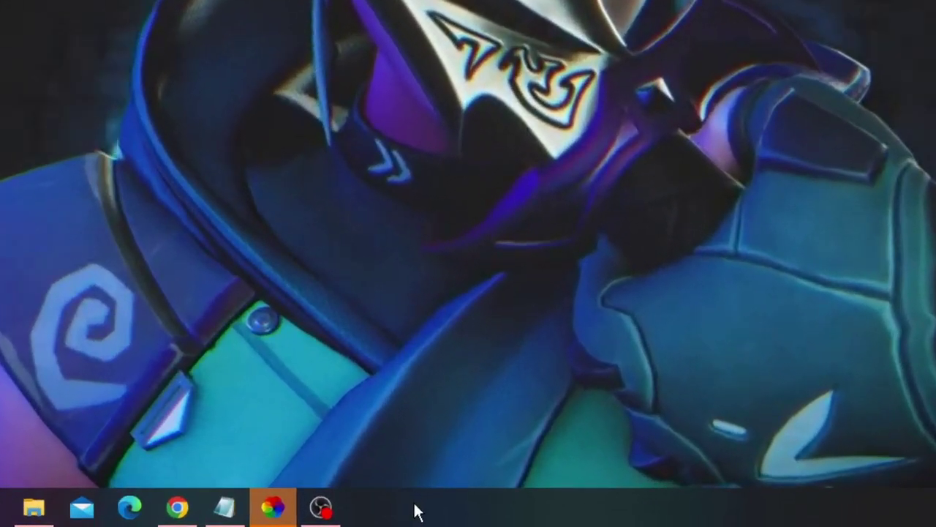
# Step: Review the top CPU users in Task Manager: OBS Studio, Desktop Window Manager, Lively Wallpaper, Antimalware Service Executable
pyautogui.rightClick(415, 511)
pyautogui.click(476, 409)
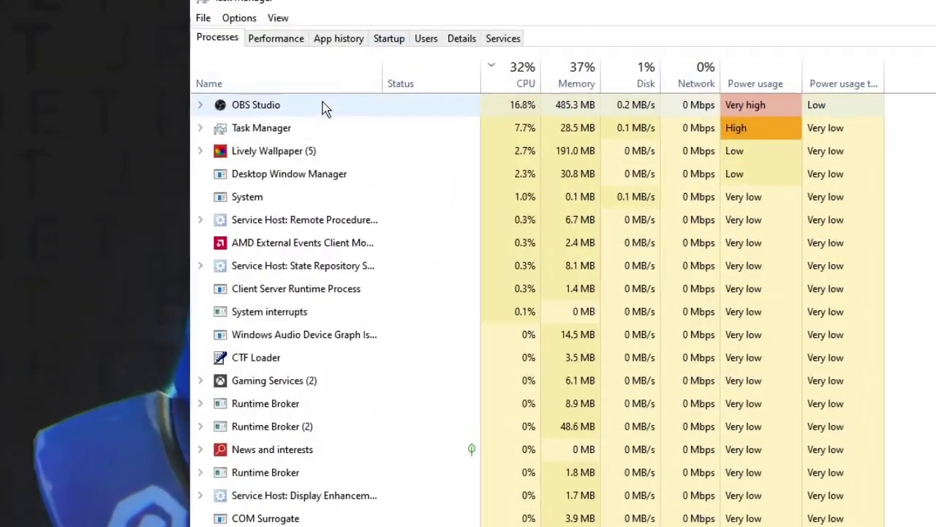
pyautogui.click(382, 169)
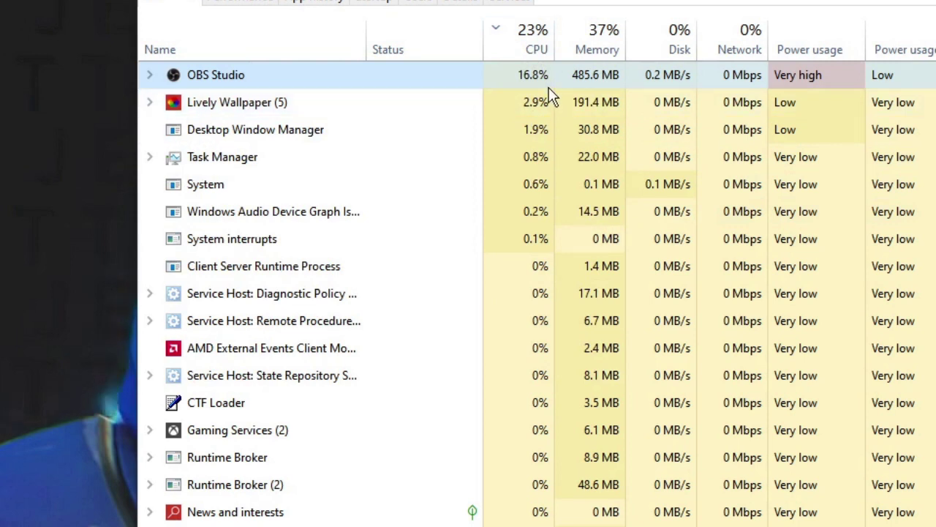
pyautogui.click(444, 128)
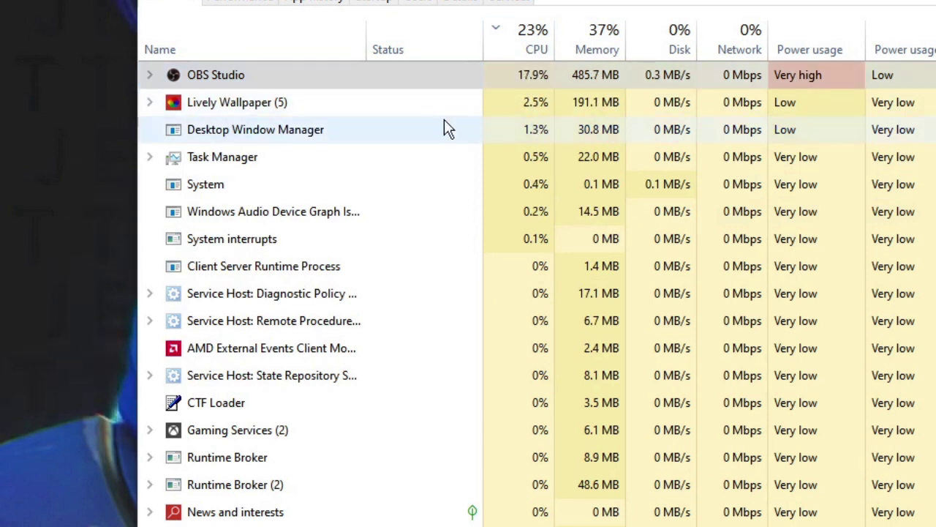
pyautogui.click(299, 116)
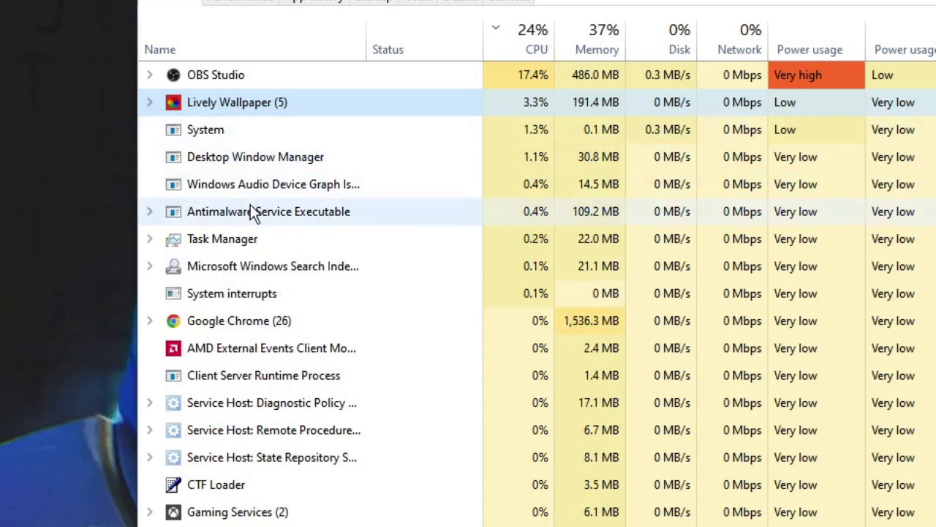
pyautogui.click(251, 210)
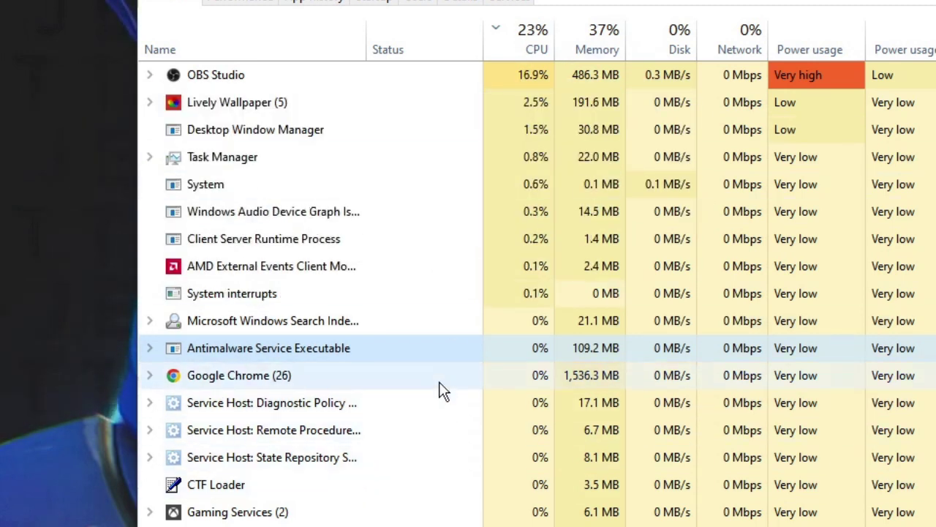
pyautogui.click(824, 91)
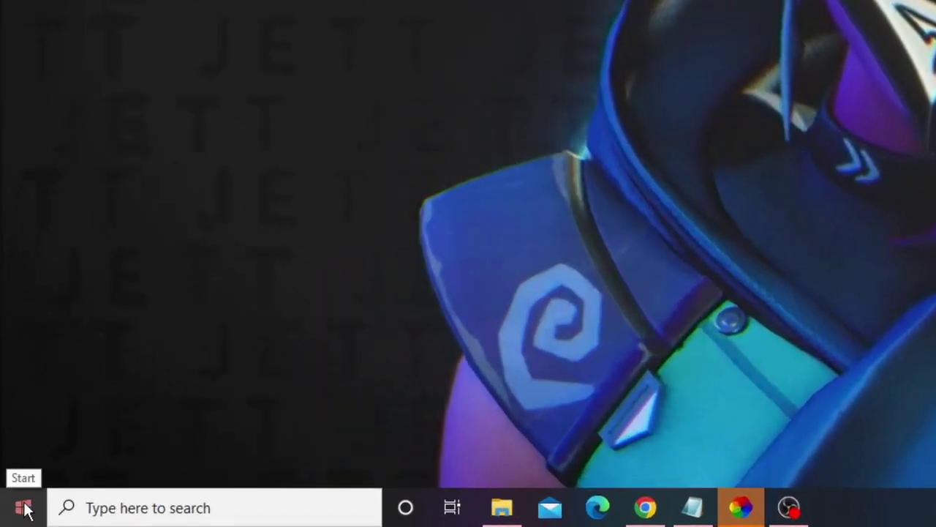
# Step: Open Device Manager from the Start right-click menu and expand System devices
pyautogui.rightClick(16, 509)
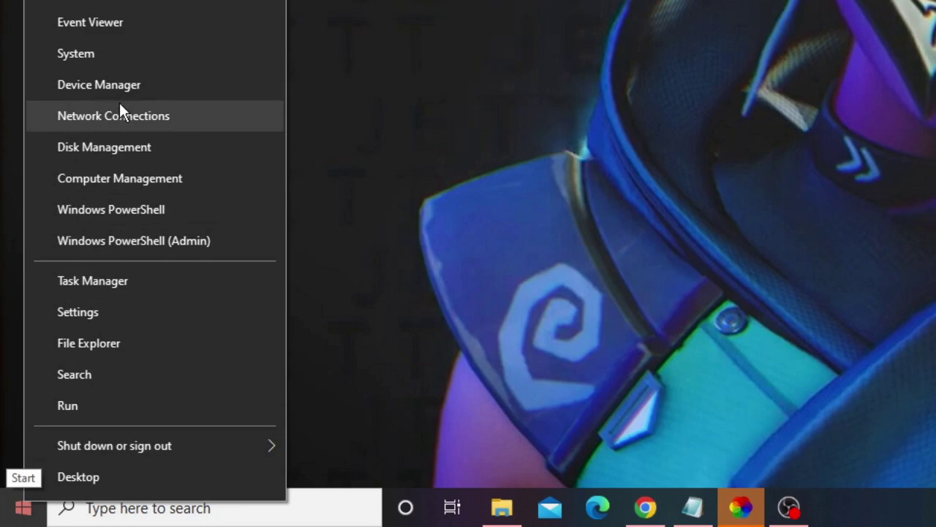
pyautogui.click(158, 85)
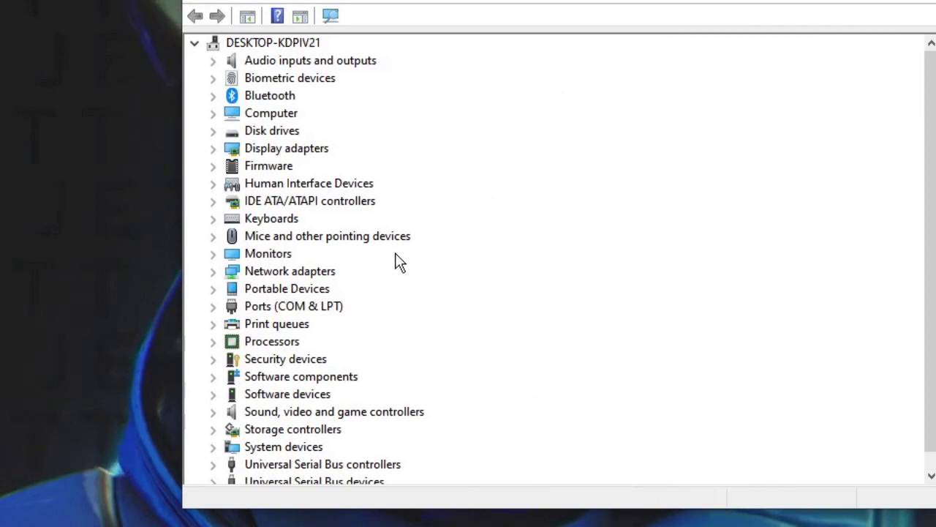
pyautogui.scroll(-1, 350, 245)
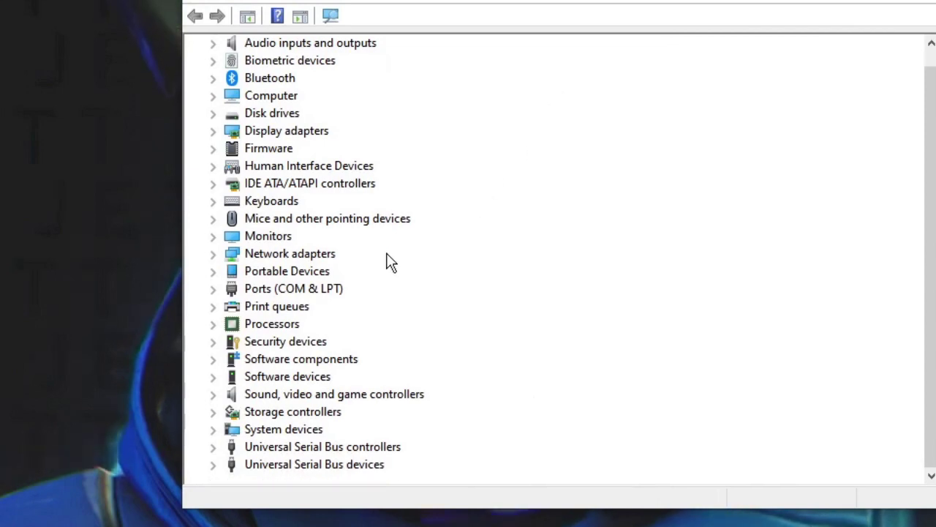
pyautogui.doubleClick(312, 433)
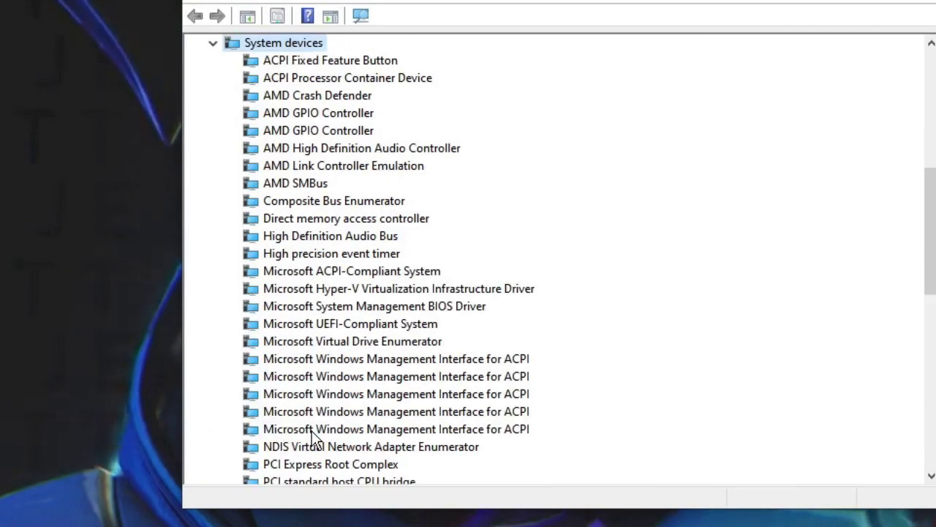
pyautogui.click(317, 411)
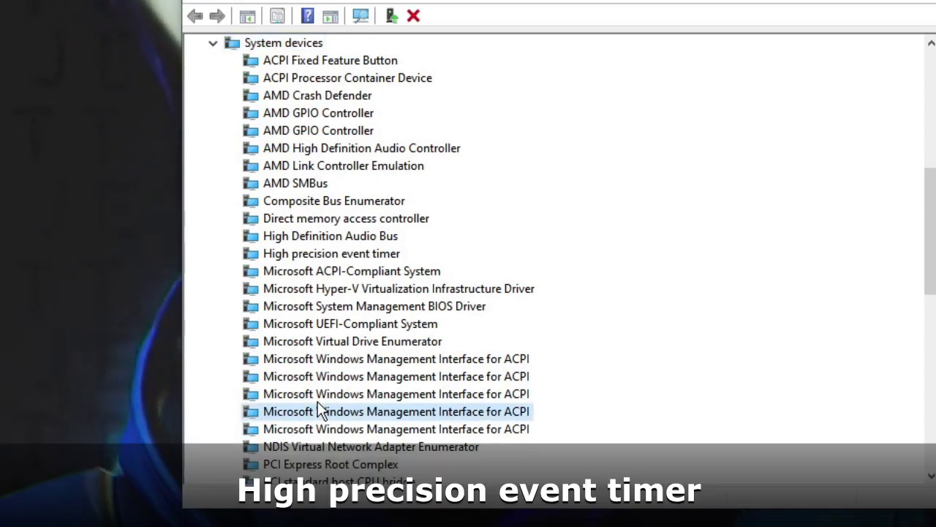
pyautogui.scroll(-3, 335, 387)
pyautogui.scroll(5, 322, 390)
pyautogui.click(313, 390)
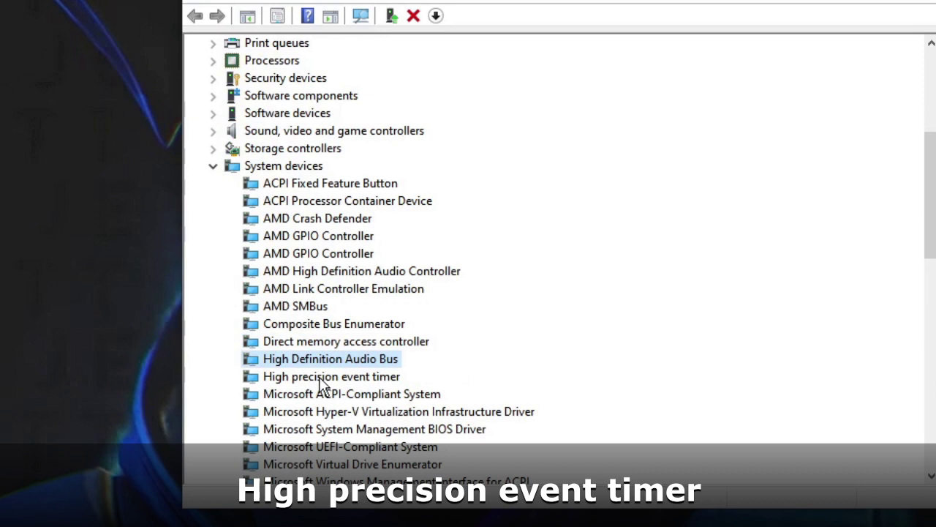
# Step: Disable the High precision event timer device and confirm the warning
pyautogui.click(364, 376)
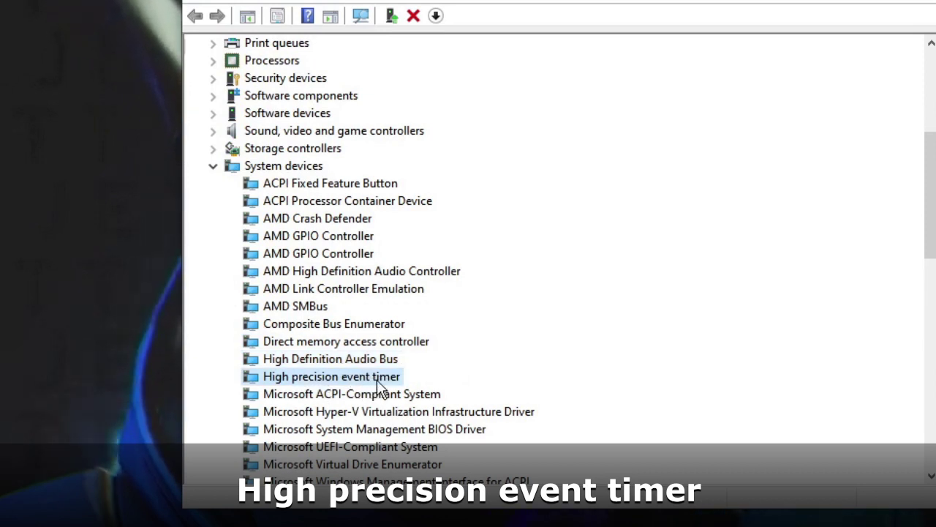
pyautogui.rightClick(374, 383)
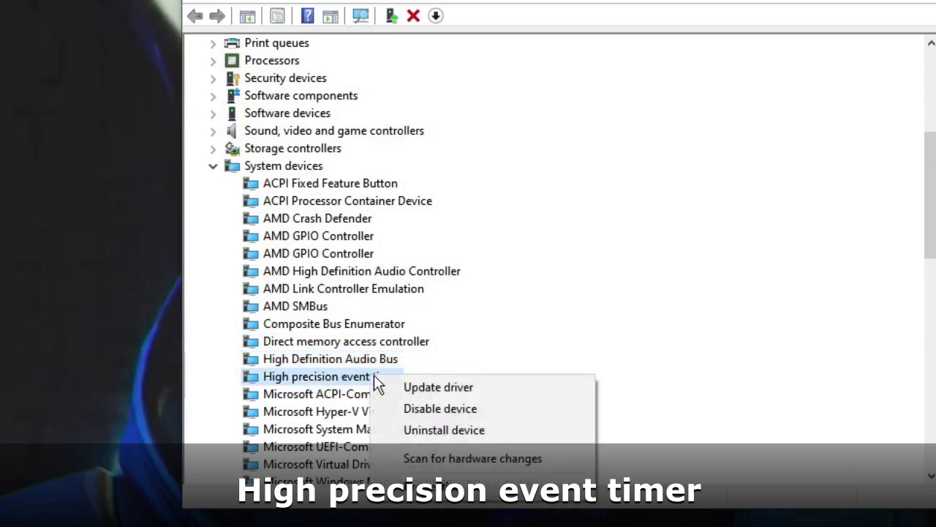
pyautogui.click(440, 414)
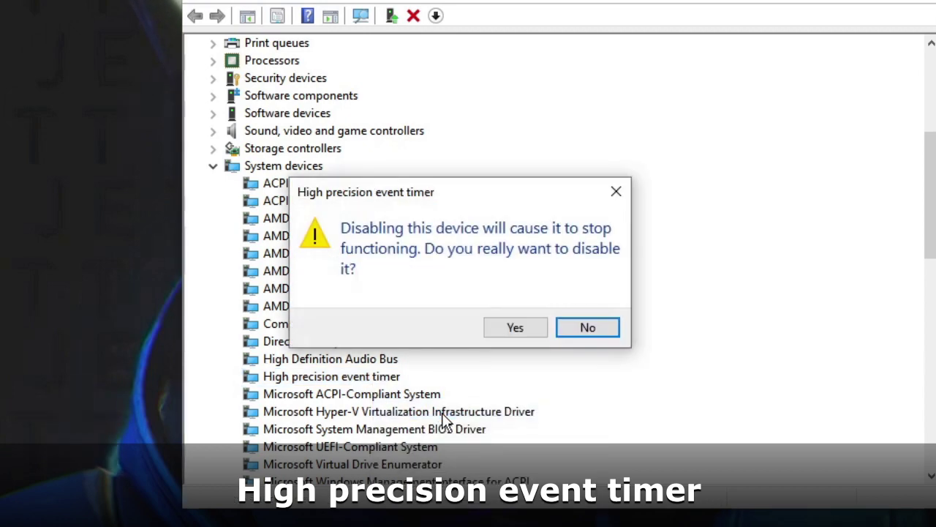
pyautogui.click(509, 328)
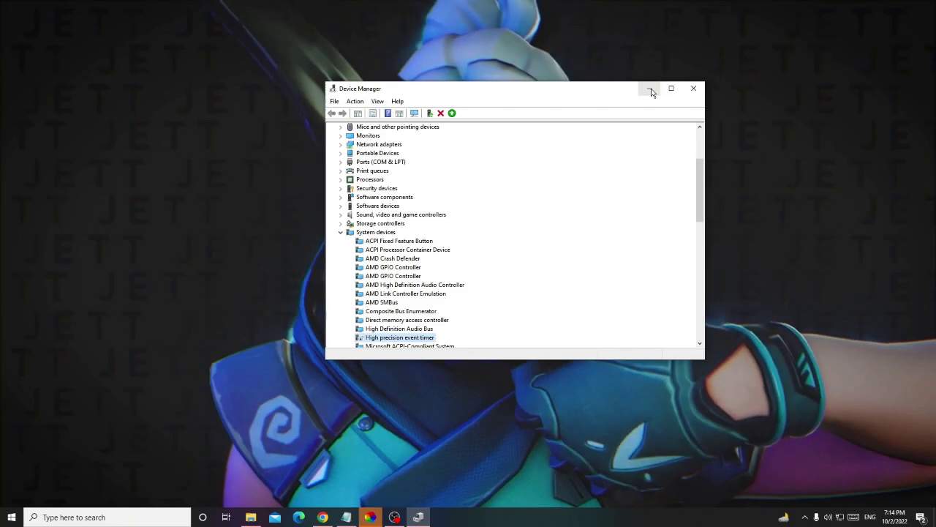
# Step: Minimize Device Manager and open Power Options through a powercfg.cpl search
pyautogui.click(651, 89)
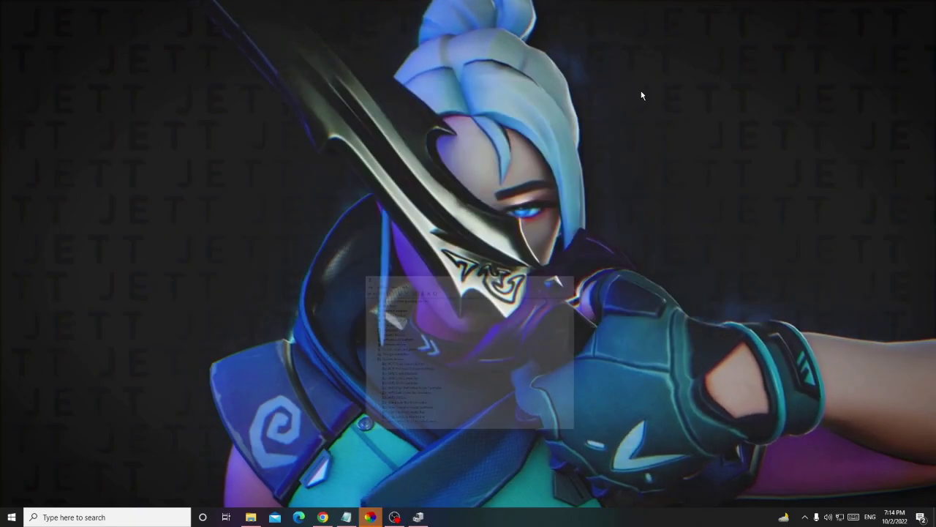
pyautogui.click(156, 517)
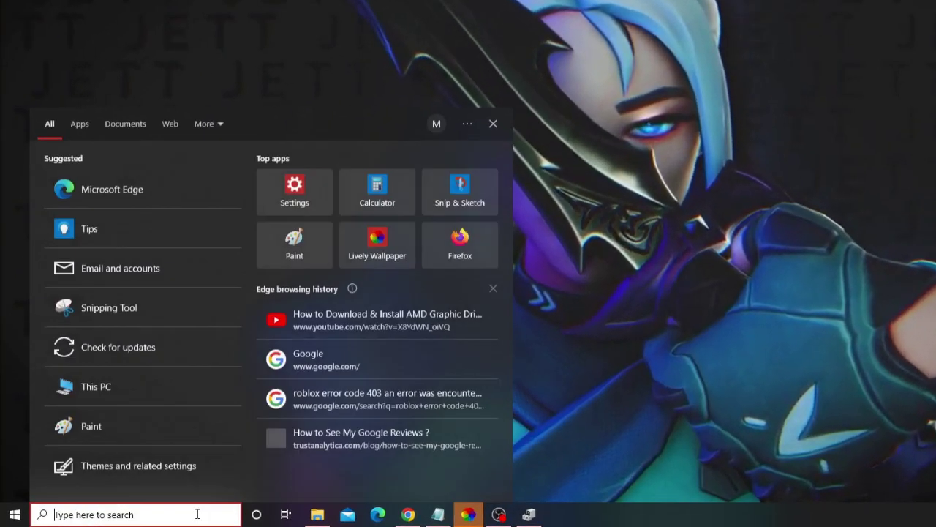
pyautogui.write('powercf')
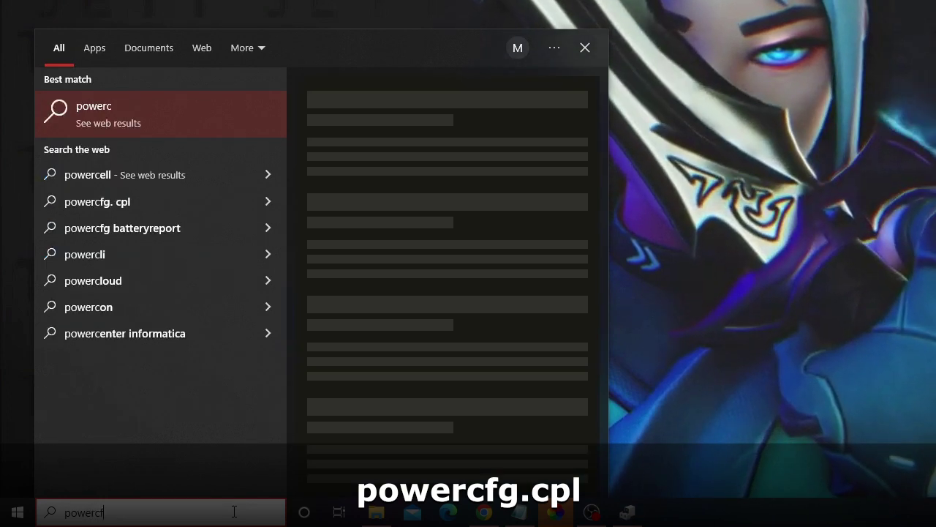
pyautogui.write('g.cpl')
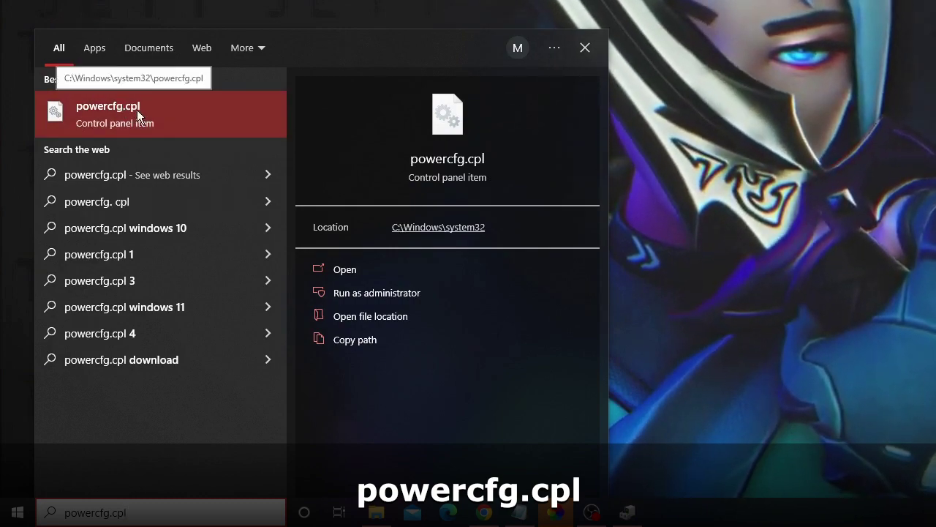
pyautogui.click(149, 110)
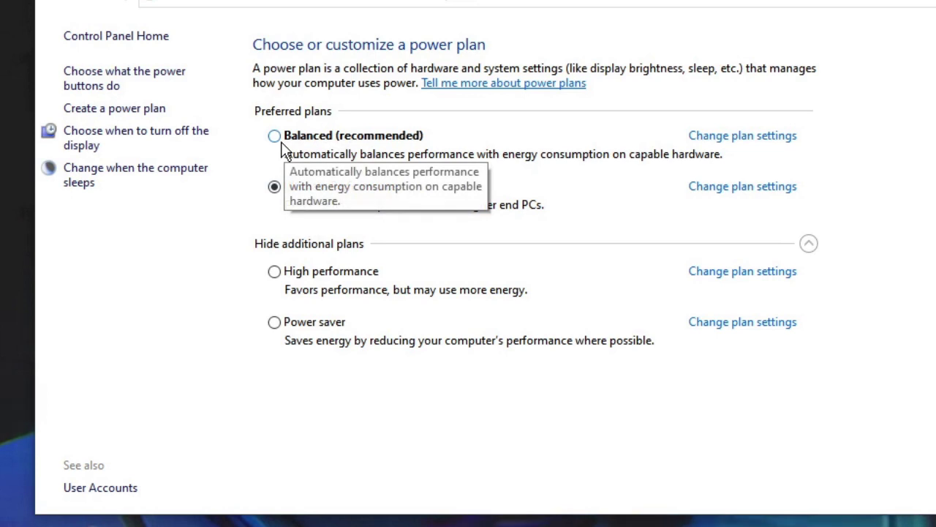
# Step: Select the Ultimate Performance plan instead of High performance, then close Power Options
pyautogui.click(274, 272)
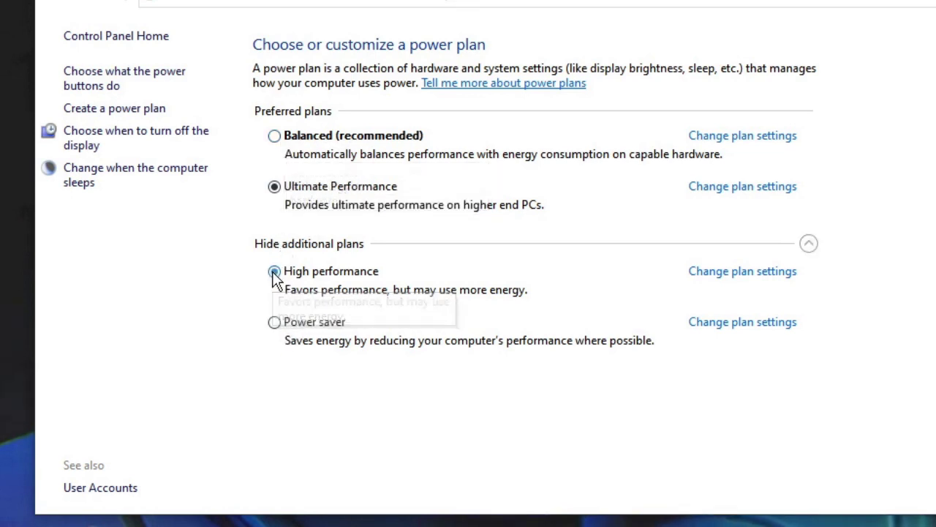
pyautogui.click(275, 187)
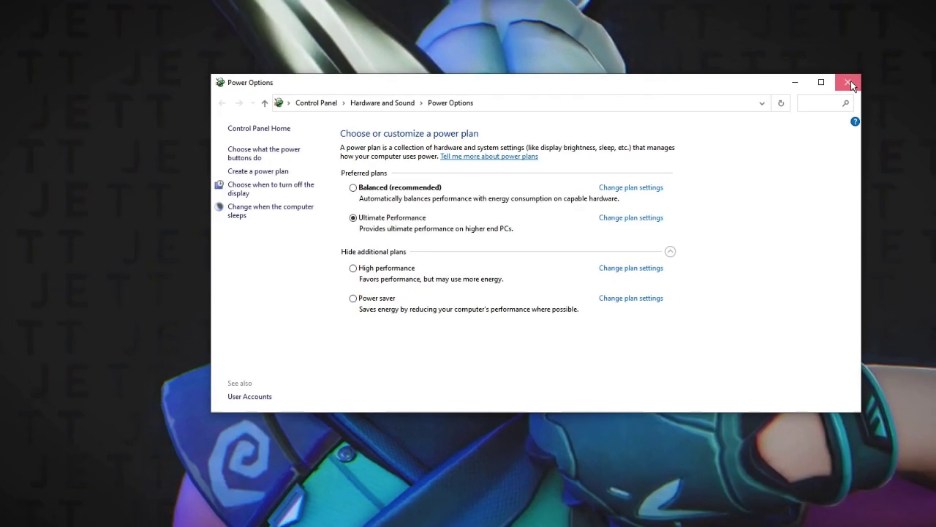
pyautogui.click(847, 86)
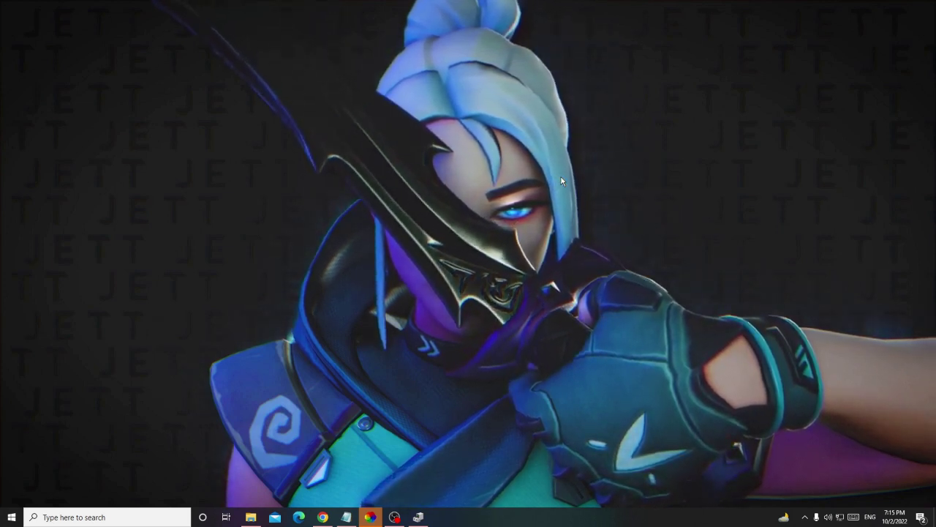
# Step: Open the Background apps settings page through a 'backgrou' search
pyautogui.click(110, 517)
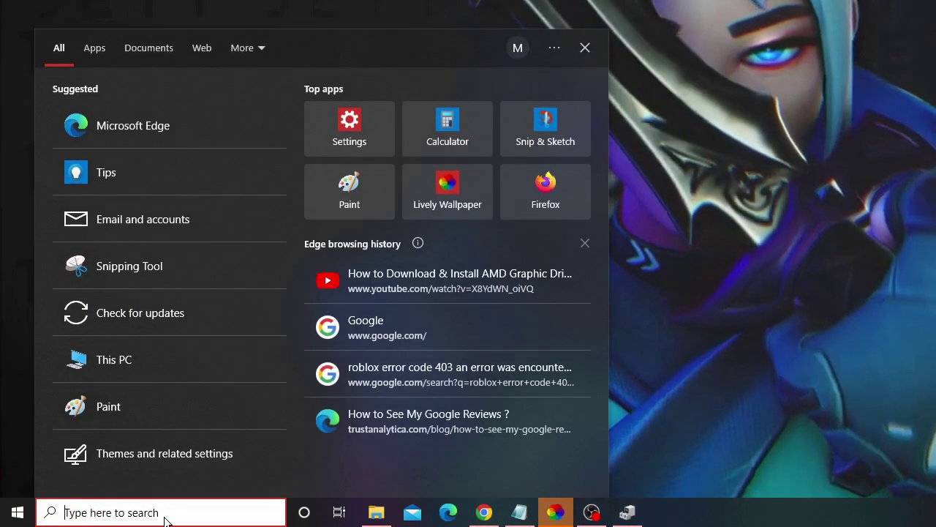
pyautogui.write('backg')
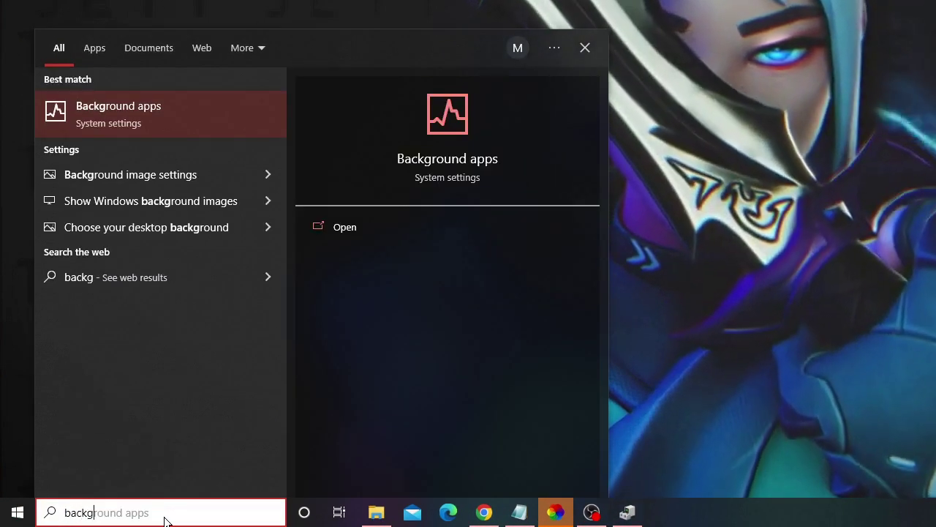
pyautogui.write('rou')
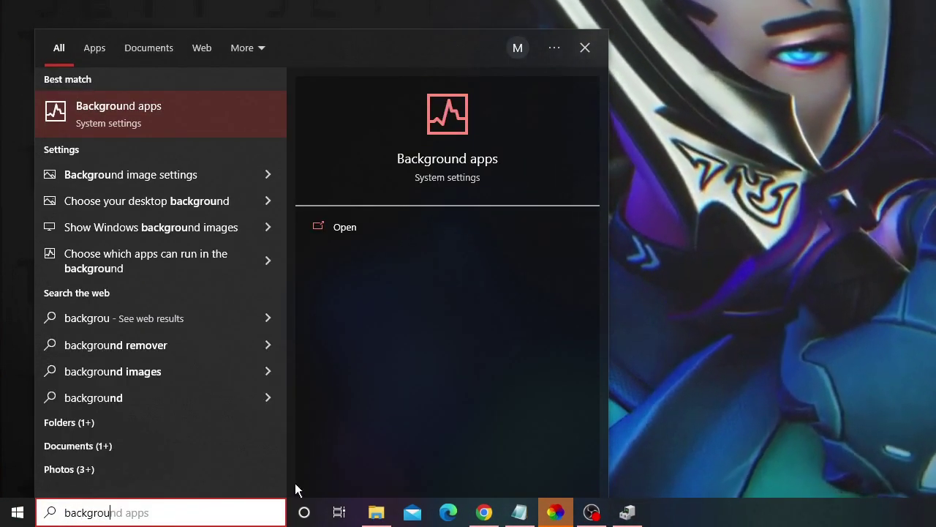
pyautogui.click(157, 115)
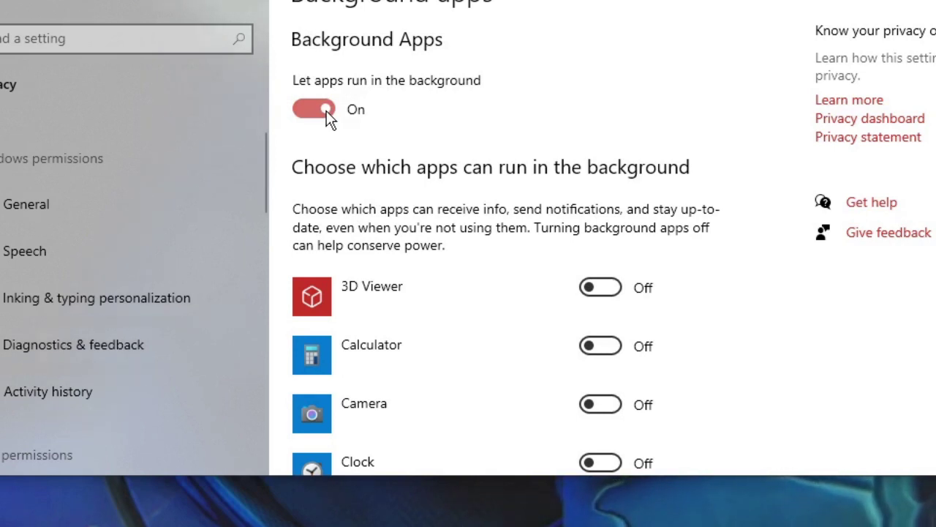
# Step: Enlarge the Settings window and scroll through the background apps list to review each toggle
pyautogui.scroll(-2, 524, 294)
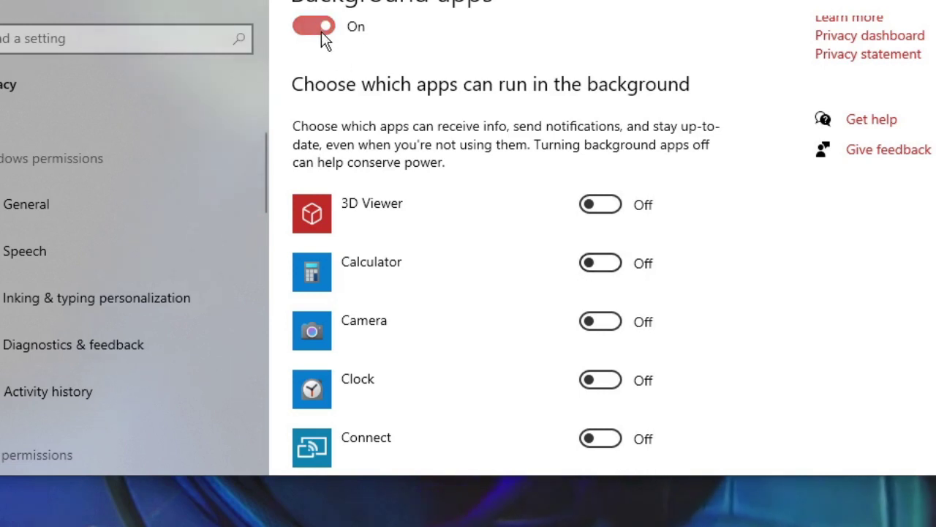
pyautogui.scroll(-2, 523, 248)
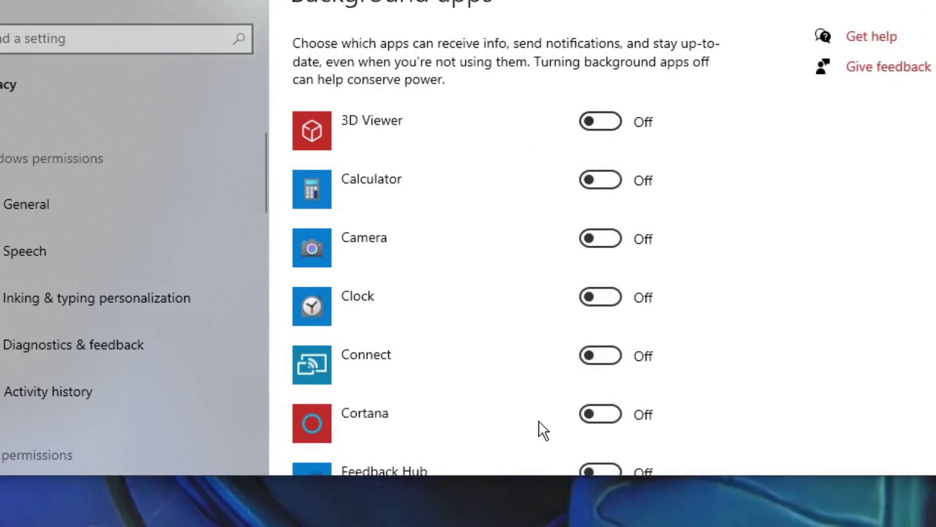
pyautogui.moveTo(517, 476); pyautogui.dragTo(516, 526)
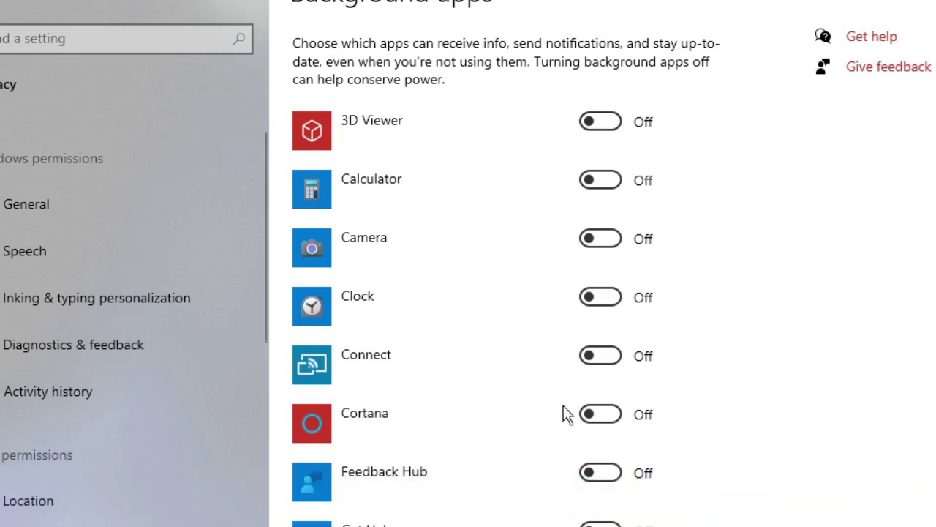
pyautogui.scroll(-6, 525, 286)
pyautogui.scroll(-3, 522, 286)
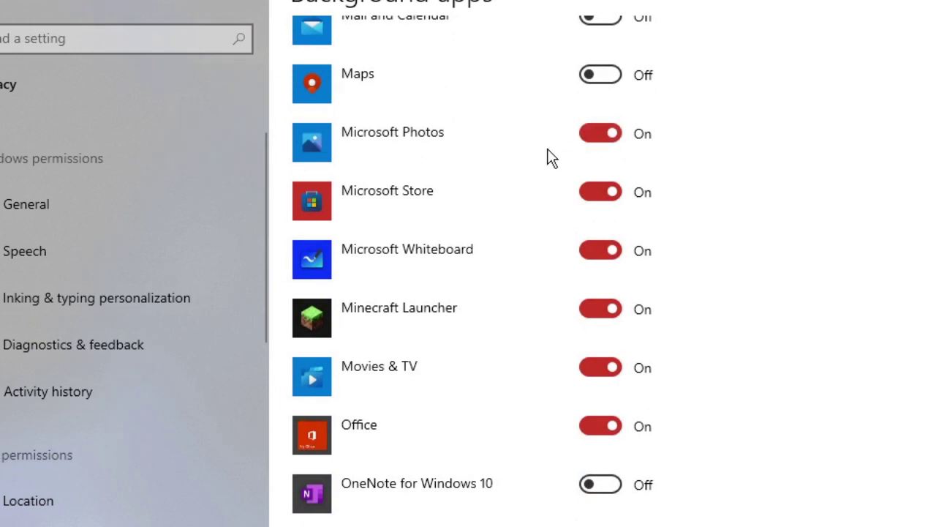
pyautogui.scroll(-6, 523, 178)
pyautogui.scroll(-2, 527, 178)
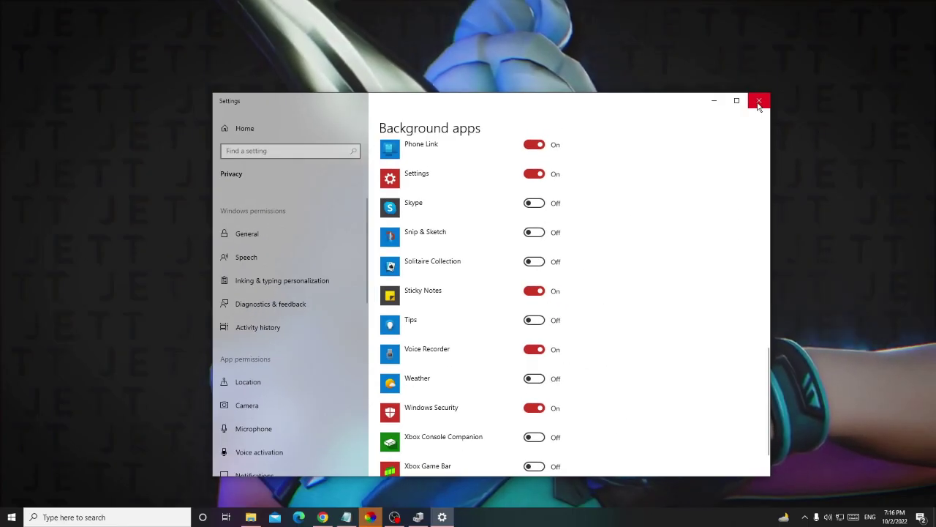
# Step: Close Settings and open Task Manager's Startup tab from the taskbar menu
pyautogui.click(758, 101)
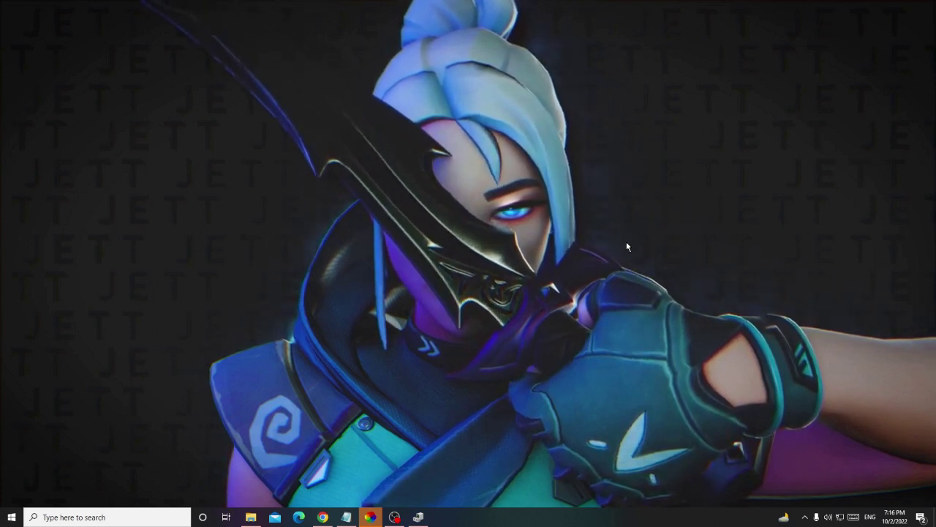
pyautogui.rightClick(456, 518)
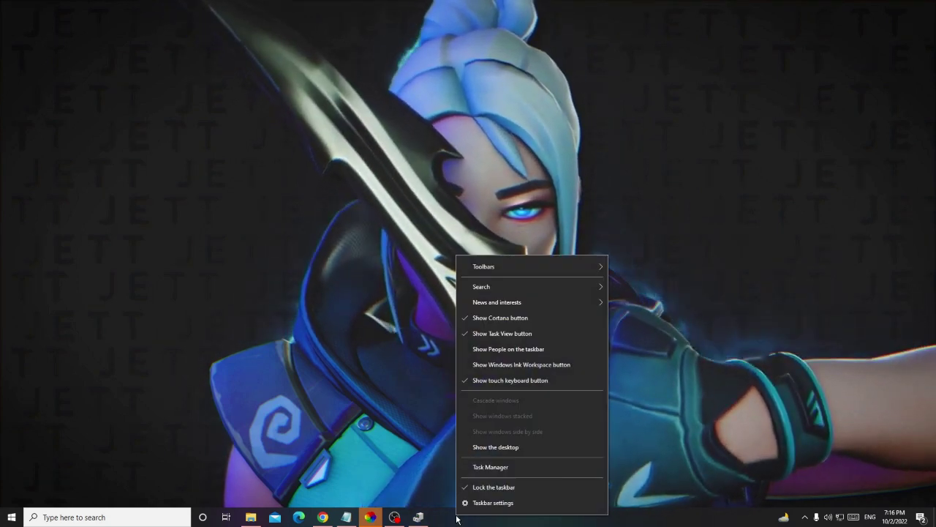
pyautogui.click(493, 467)
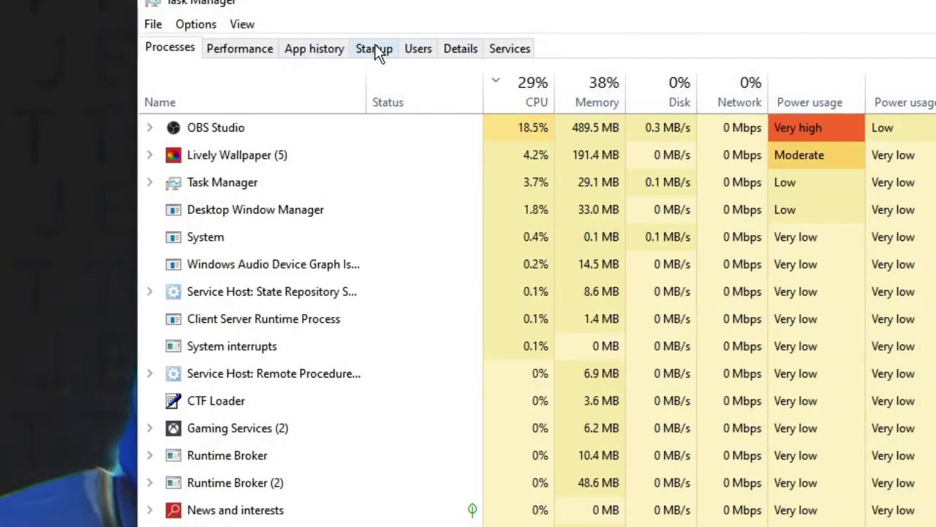
pyautogui.click(375, 50)
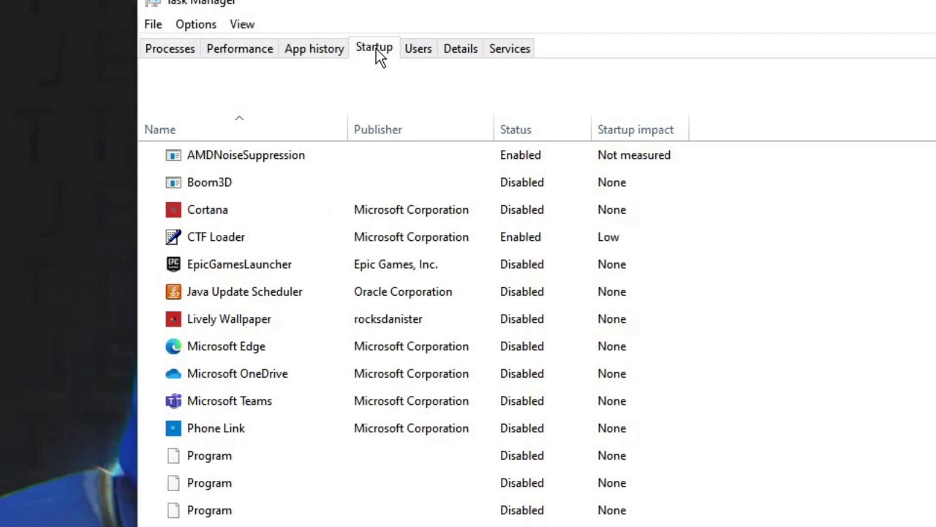
# Step: Check the Cortana, Microsoft Edge, Java Update Scheduler, CTF Loader and EpicGamesLauncher startup entries
pyautogui.click(289, 206)
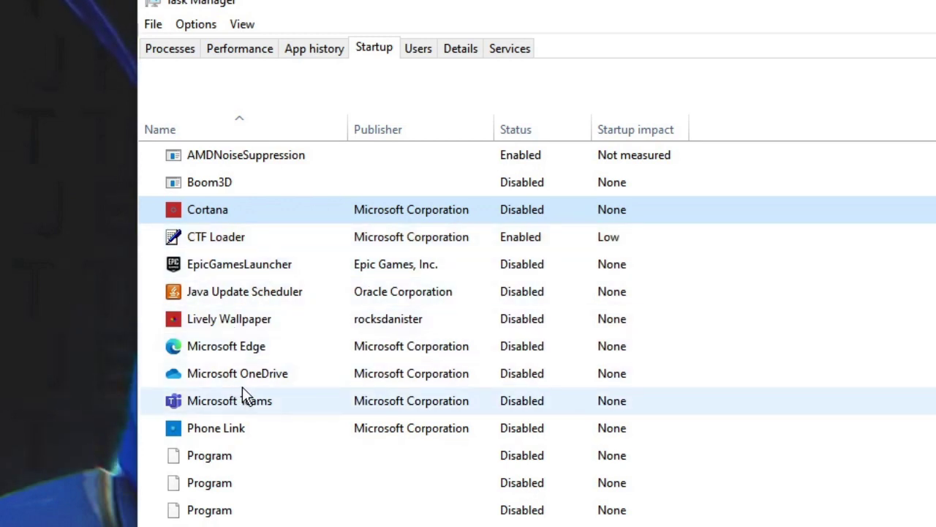
pyautogui.click(249, 351)
pyautogui.click(256, 289)
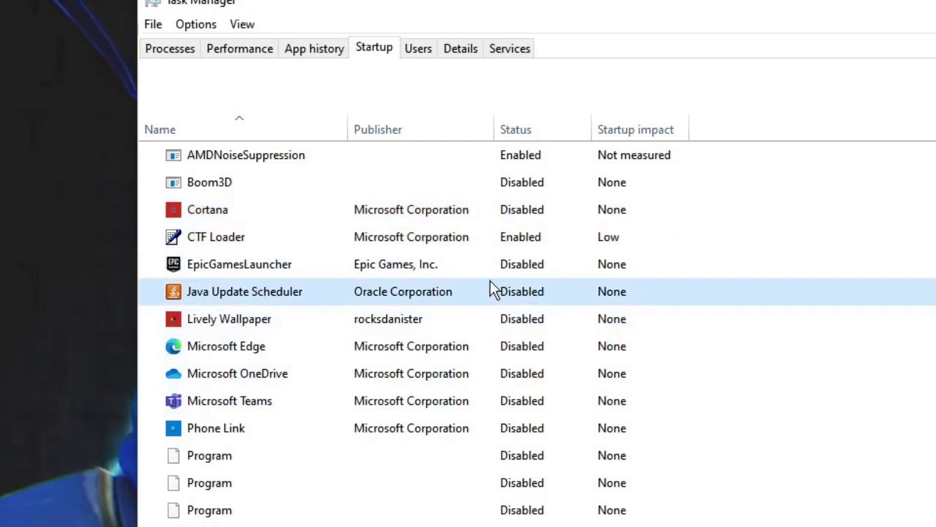
pyautogui.click(525, 244)
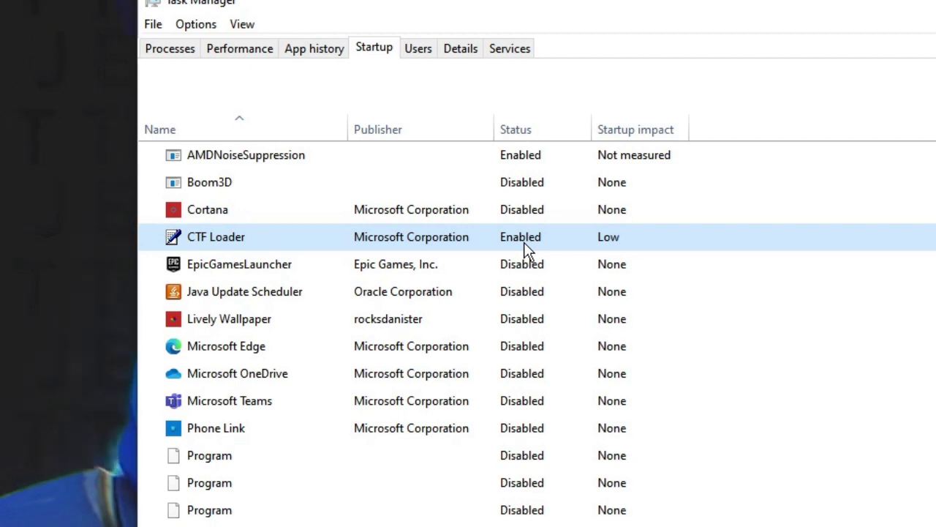
pyautogui.rightClick(534, 209)
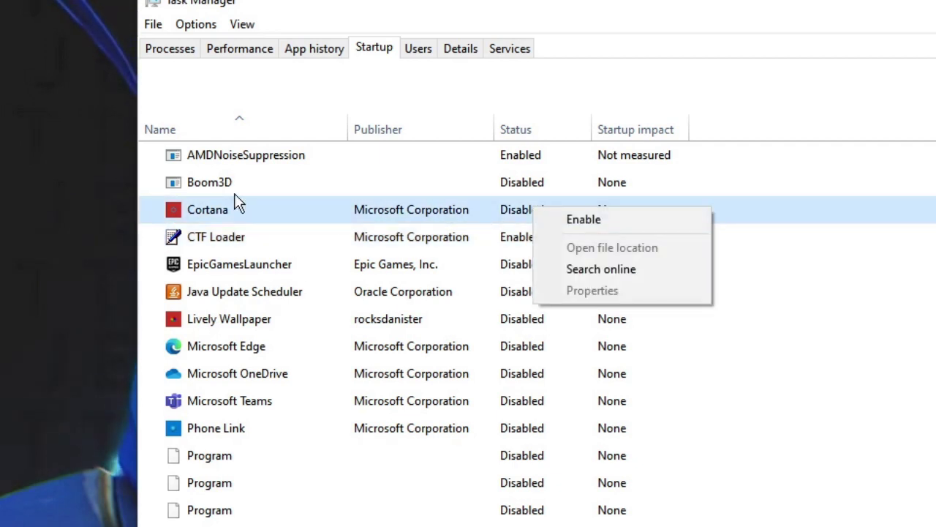
pyautogui.click(219, 272)
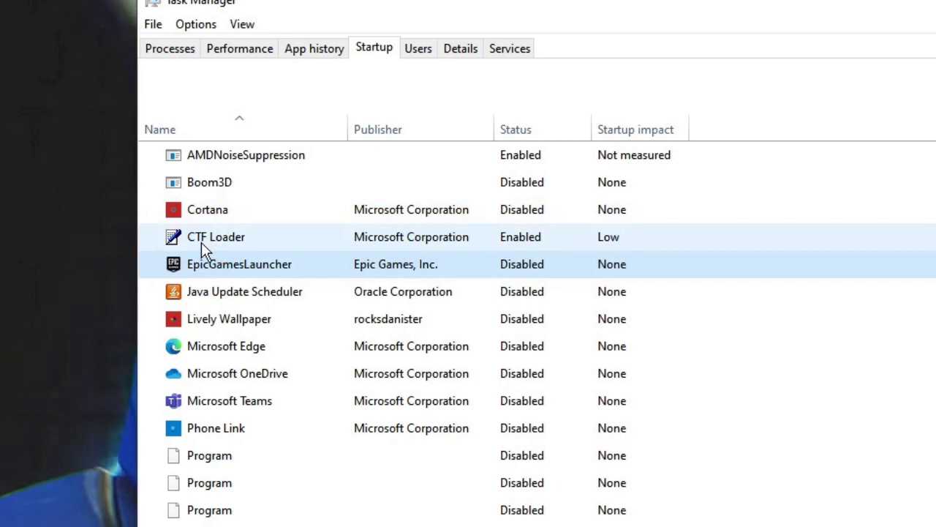
pyautogui.click(207, 240)
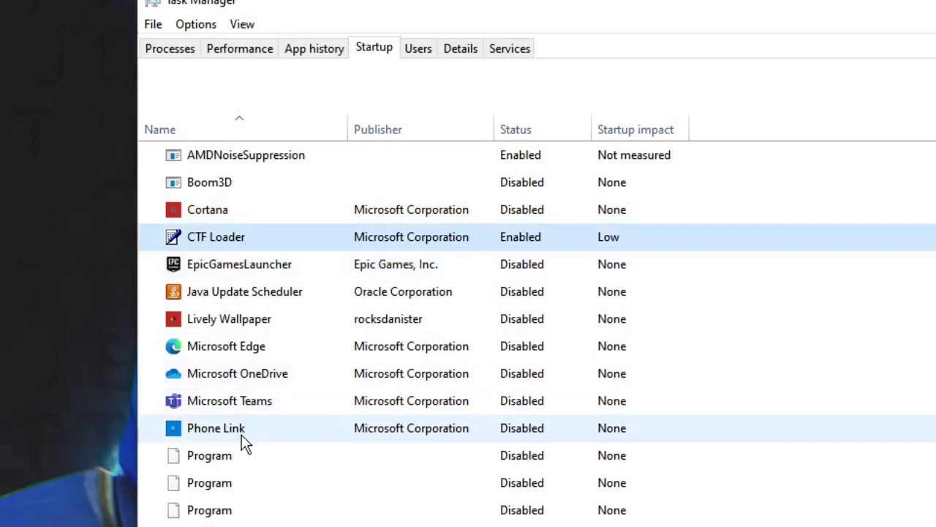
# Step: Check the Realtek HD Audio Manager, Microsoft Teams, Lively Wallpaper and EpicGamesLauncher startup entries
pyautogui.scroll(-1, 235, 468)
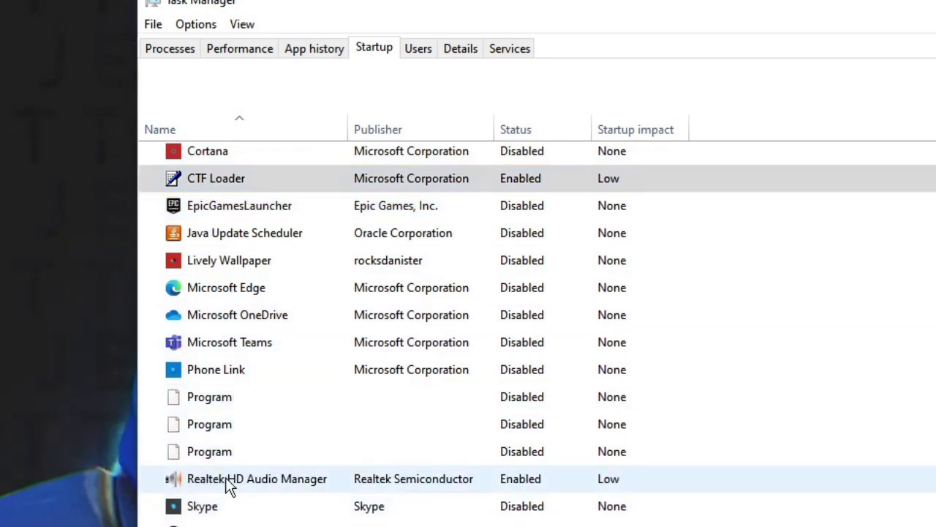
pyautogui.click(234, 479)
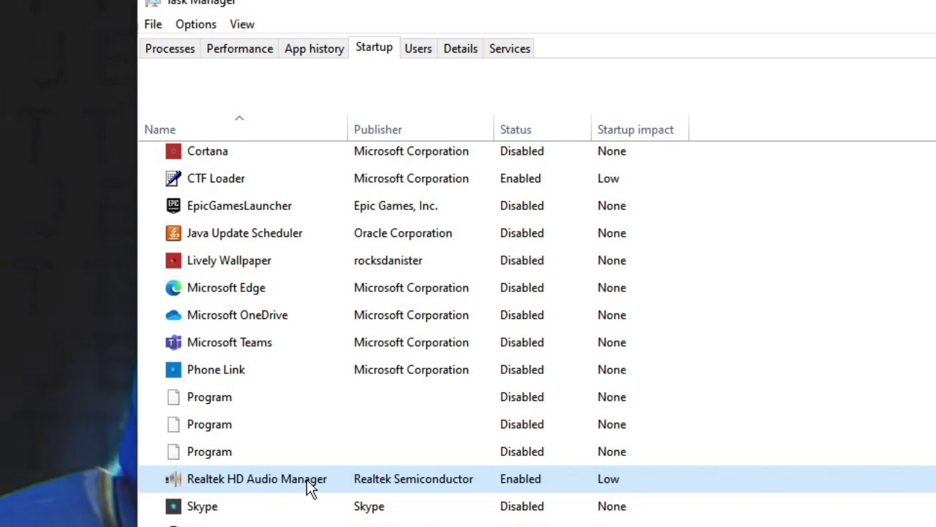
pyautogui.click(280, 342)
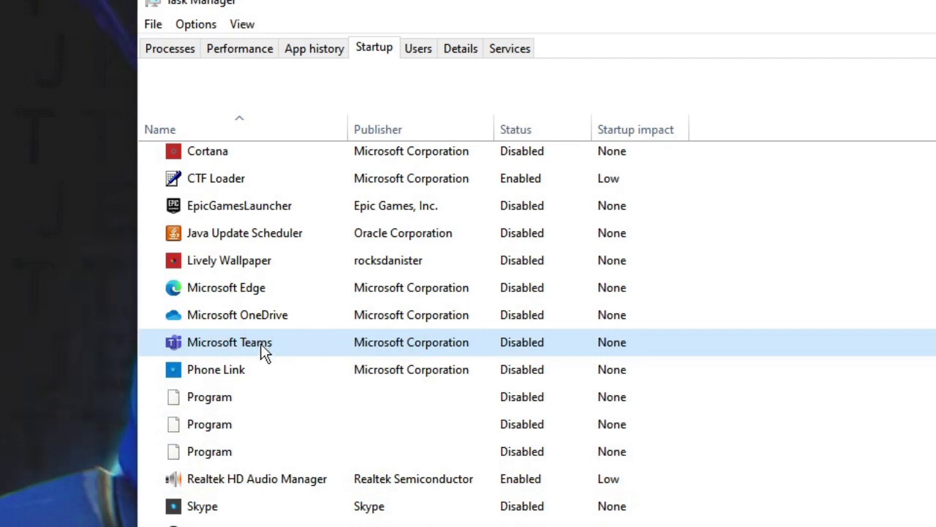
pyautogui.click(253, 296)
pyautogui.click(253, 270)
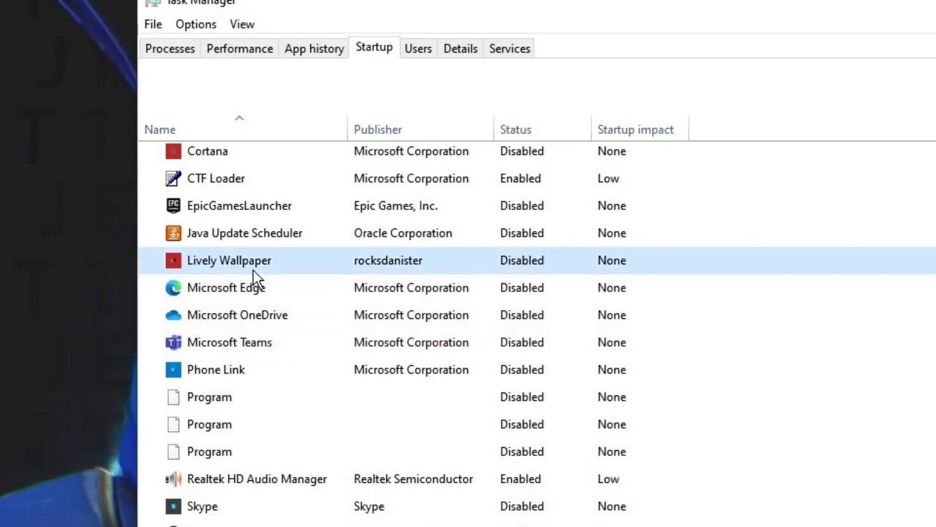
pyautogui.click(278, 216)
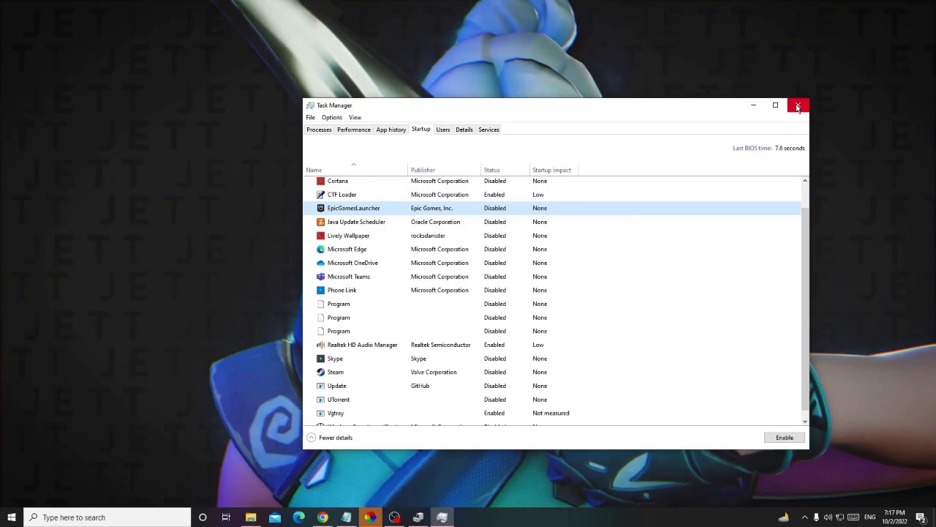
# Step: Close Task Manager and open the Services app via a 'services' search
pyautogui.click(799, 106)
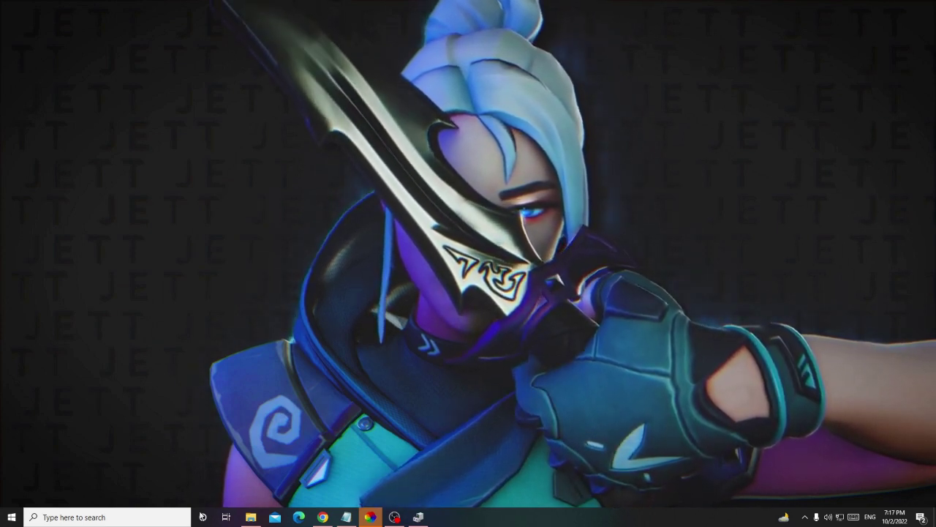
pyautogui.click(106, 517)
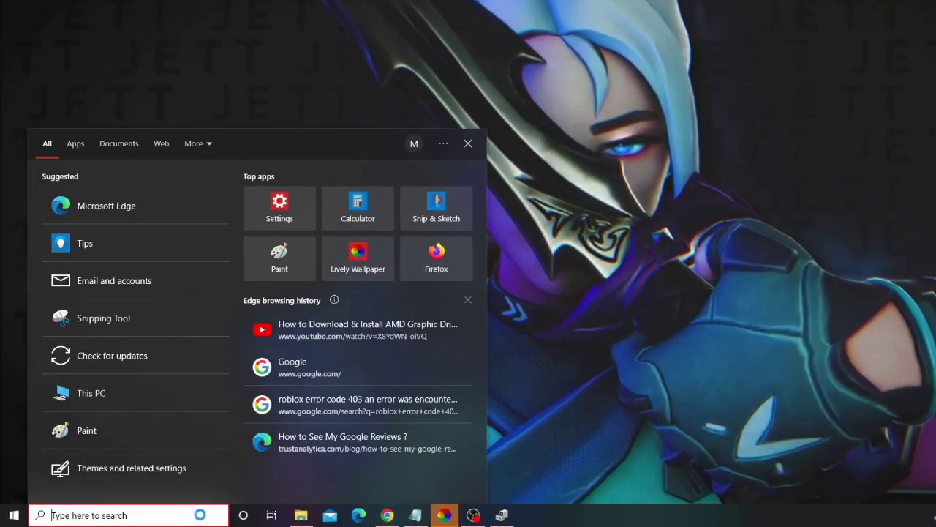
pyautogui.write('se')
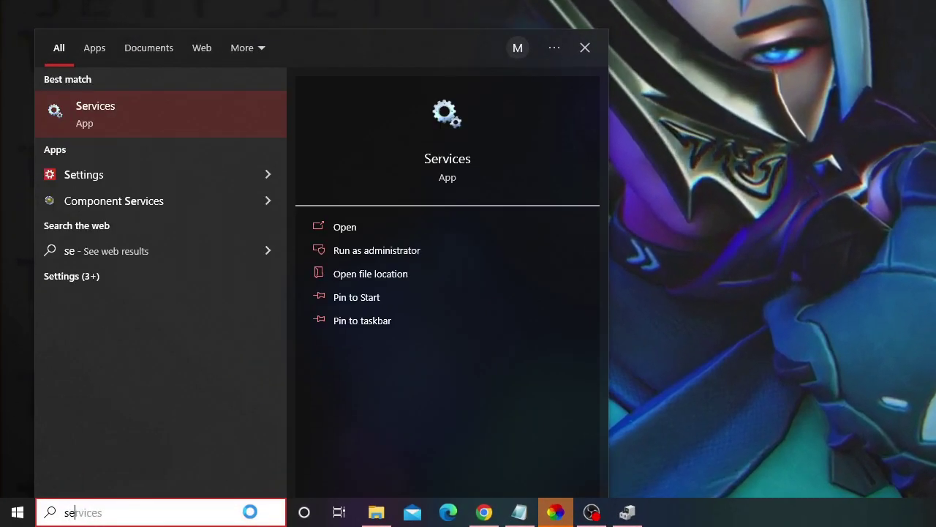
pyautogui.write('rvices')
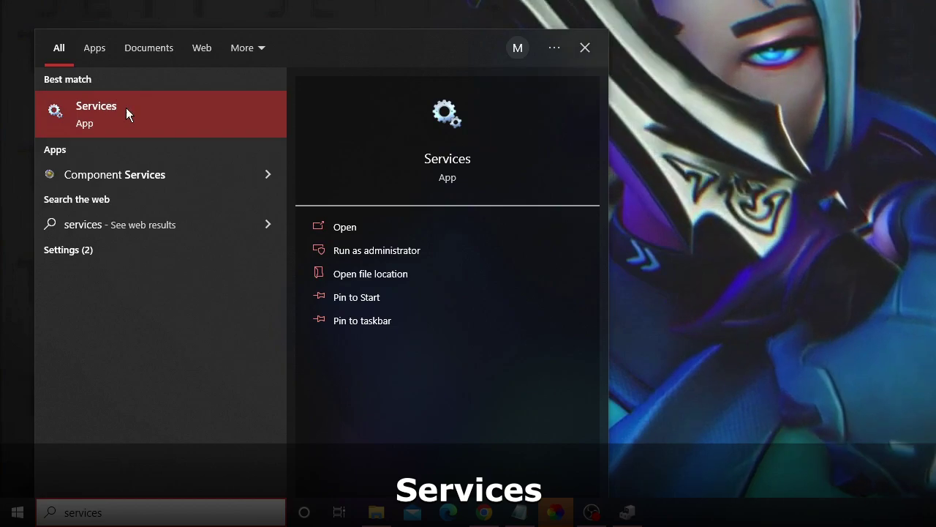
pyautogui.click(135, 111)
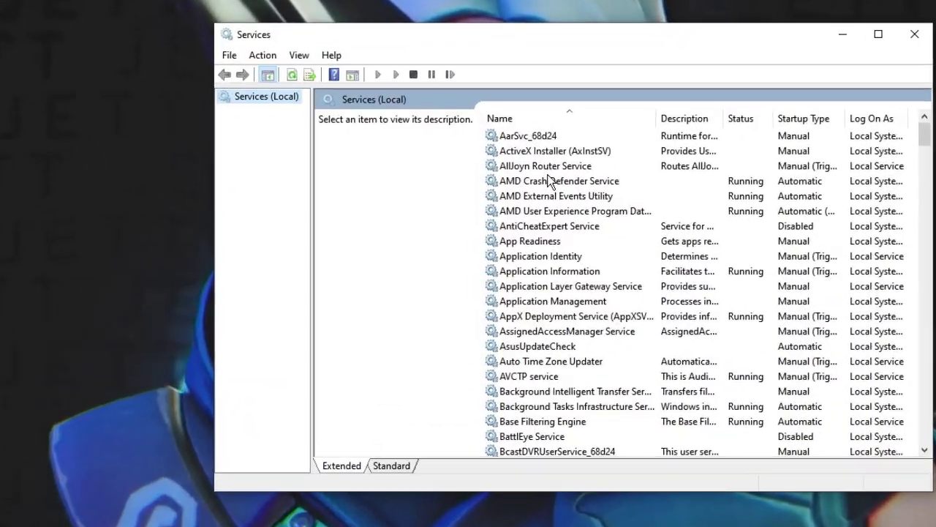
# Step: Jump to the S entries in the services list and select SysMain
pyautogui.click(618, 148)
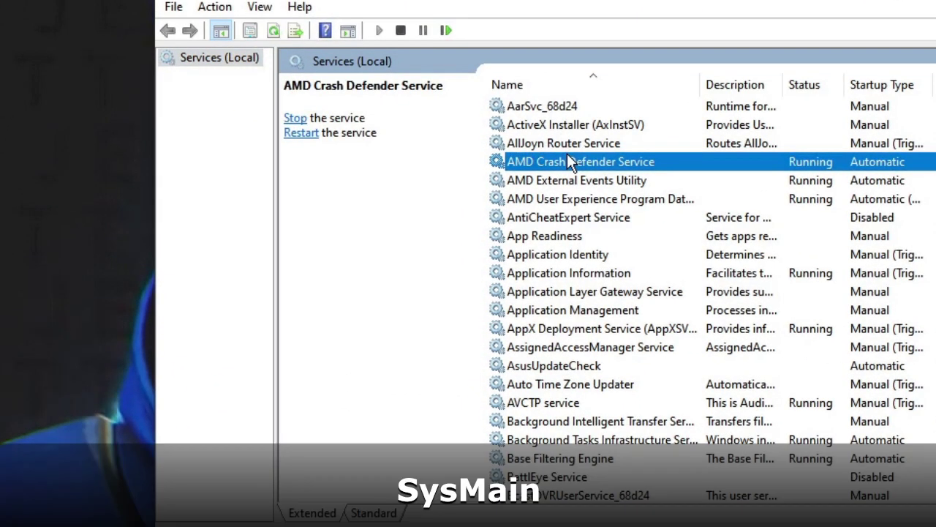
pyautogui.press('s')
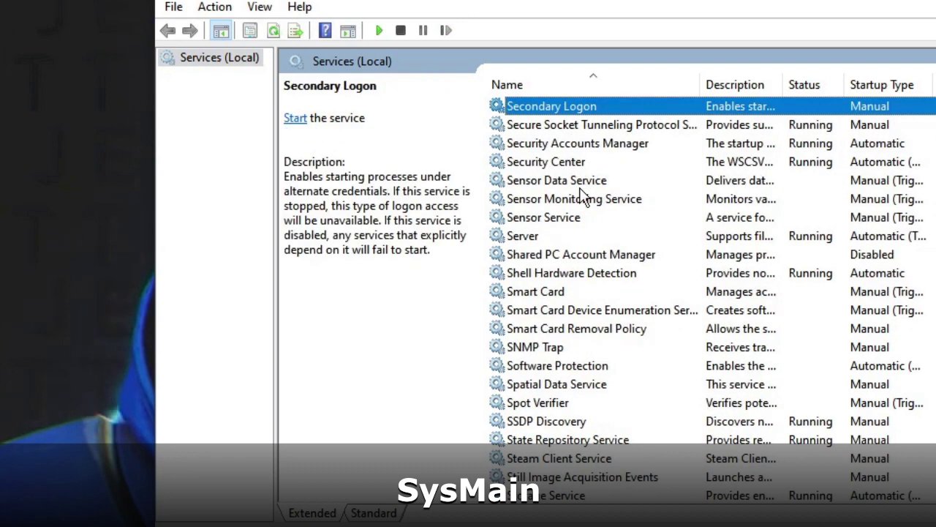
pyautogui.click(560, 348)
pyautogui.scroll(-6, 561, 354)
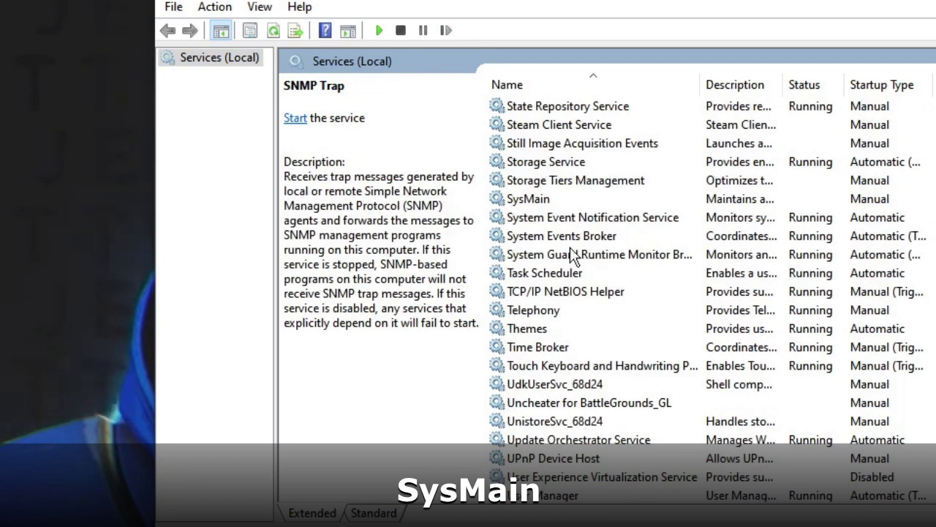
pyautogui.click(537, 203)
# Step: Open SysMain's Properties to confirm its status is Stopped and startup type Manual
pyautogui.doubleClick(555, 196)
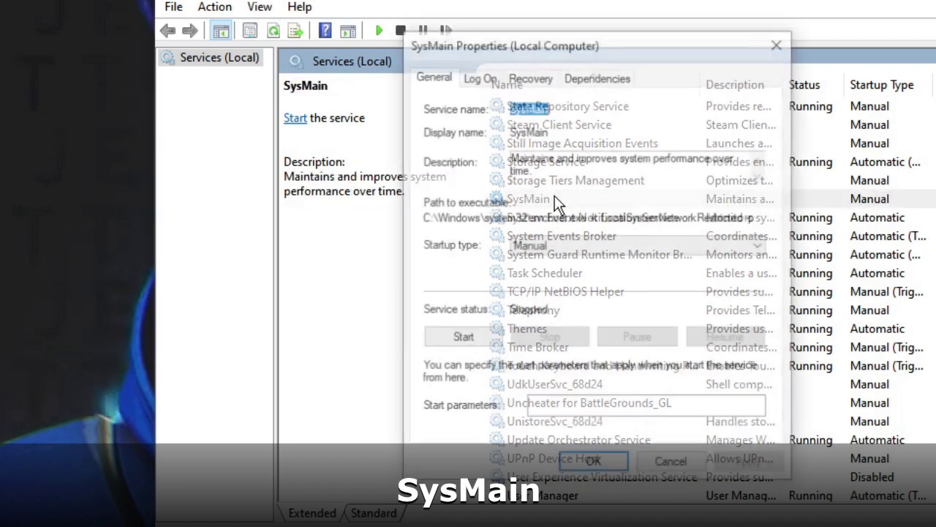